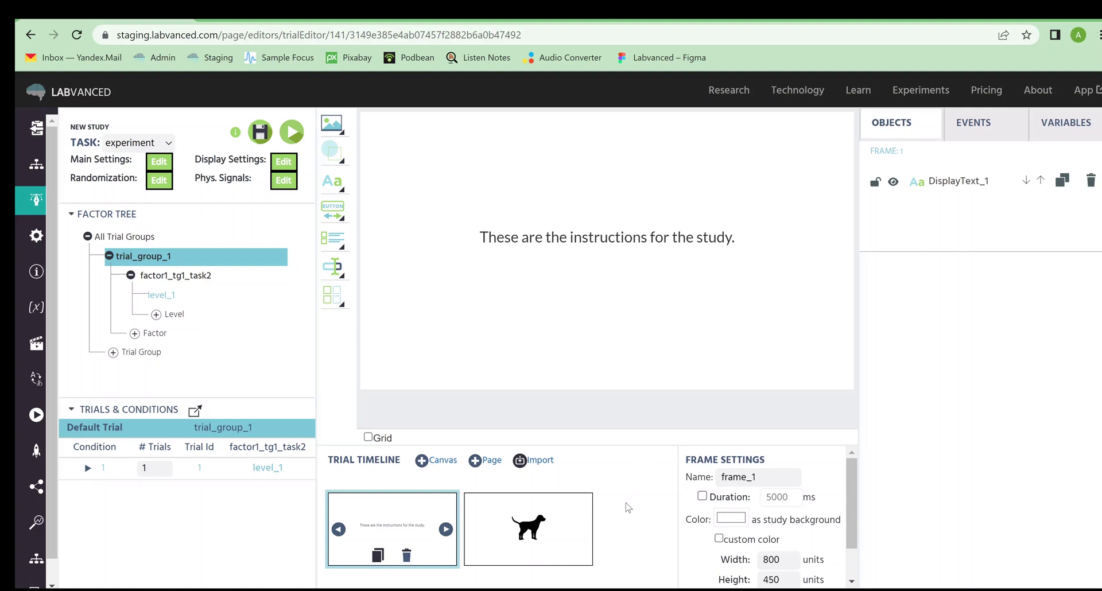
# Step: Glance at the dog image frame, return to the instructions frame, and show its events
pyautogui.click(574, 517)
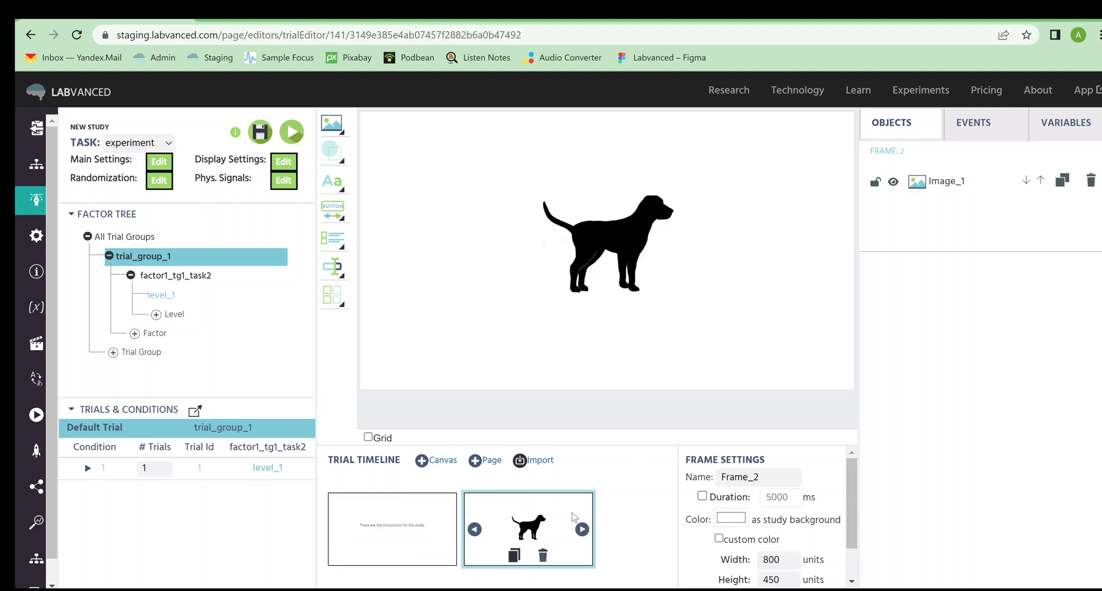
pyautogui.click(425, 517)
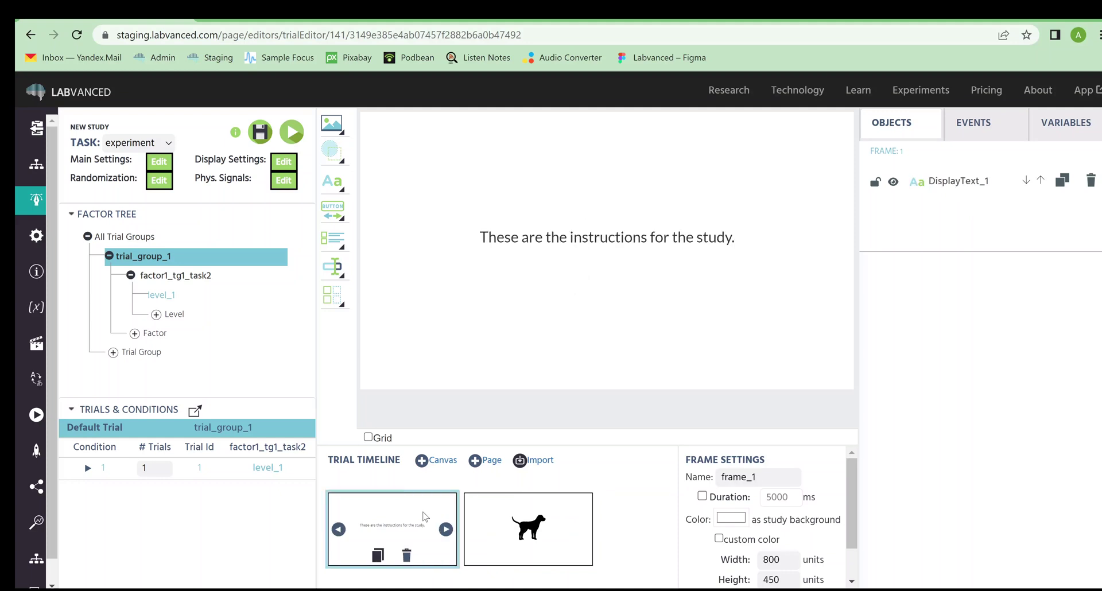
pyautogui.click(974, 139)
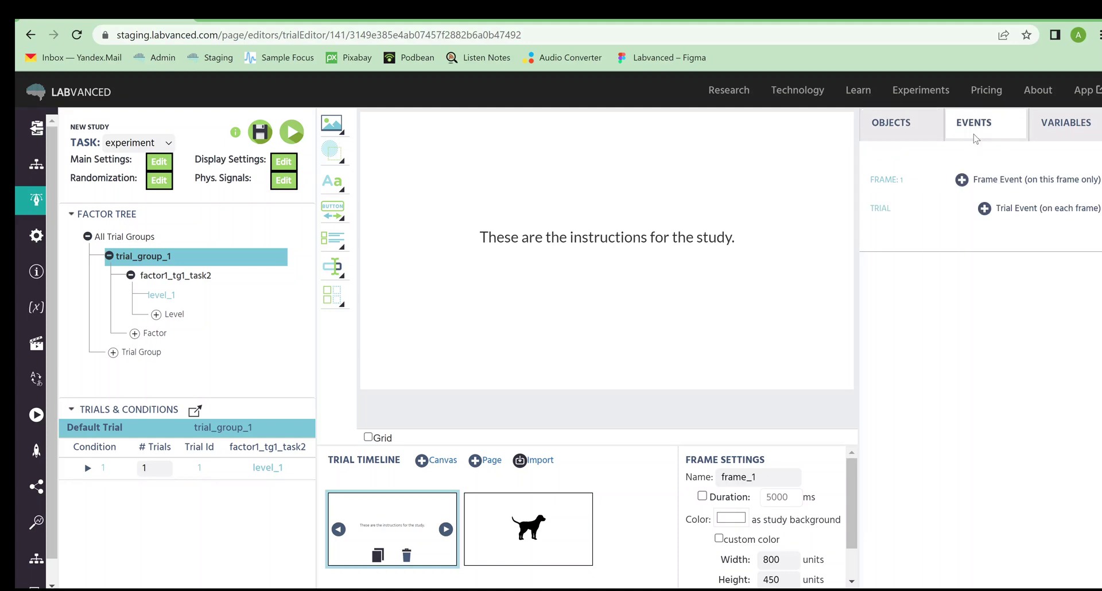
# Step: Add a frame-only event with the default name event_1 and continue to its trigger
pyautogui.click(961, 181)
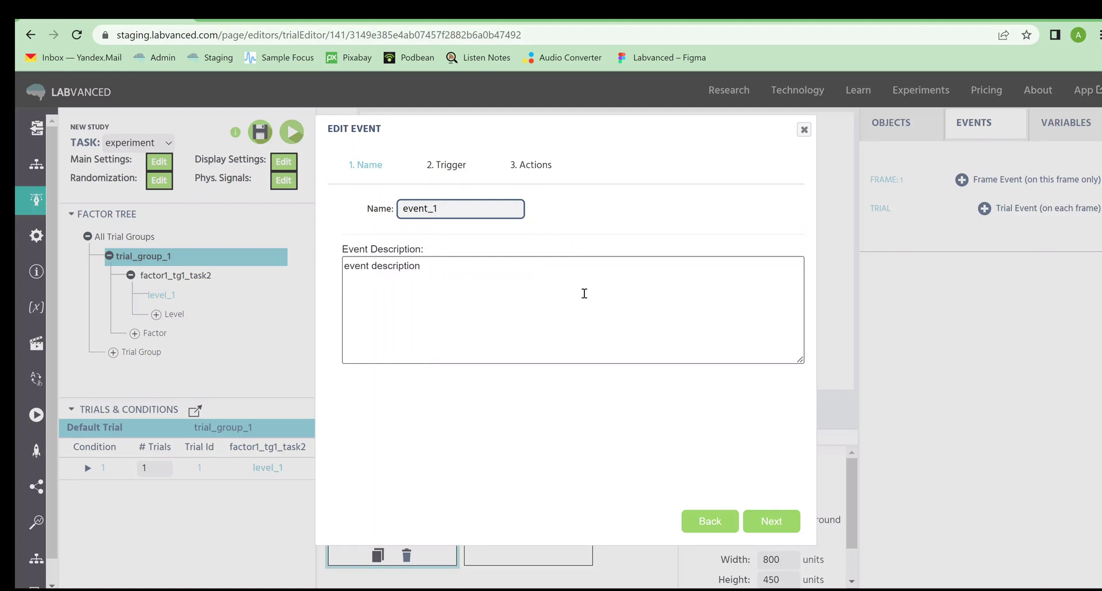
pyautogui.click(780, 517)
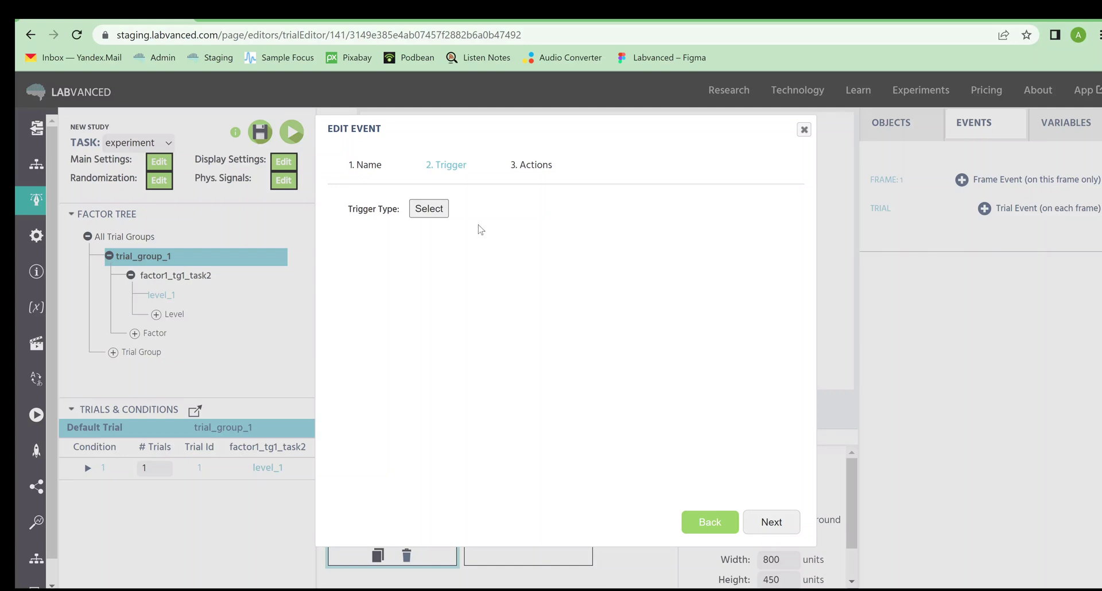
# Step: Browse the trigger type categories and their submenus for event_1
pyautogui.click(430, 210)
pyautogui.moveTo(518, 225)
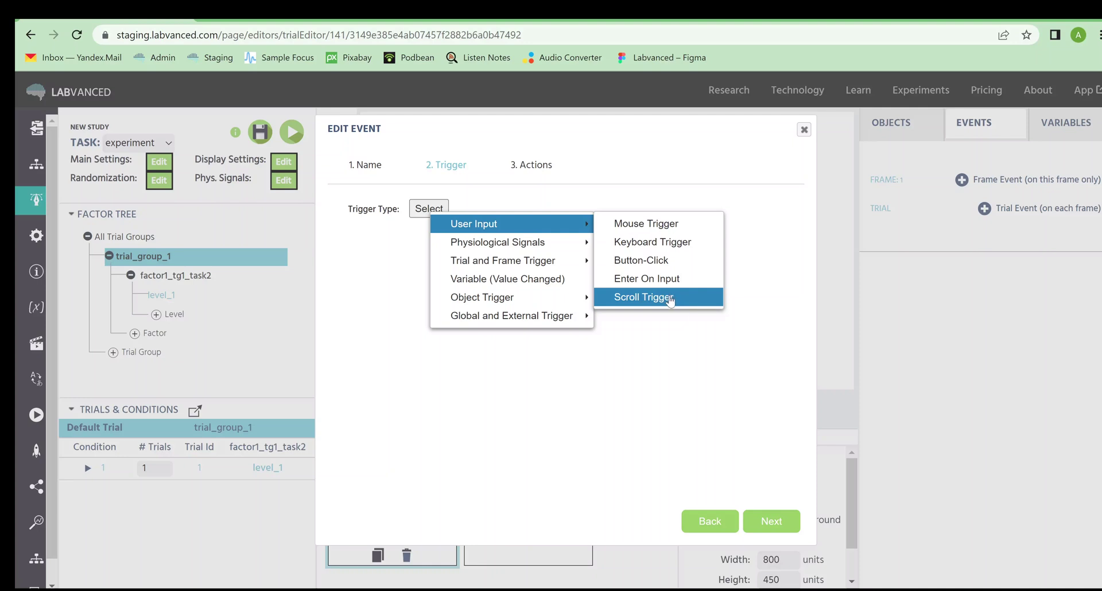
pyautogui.moveTo(552, 246)
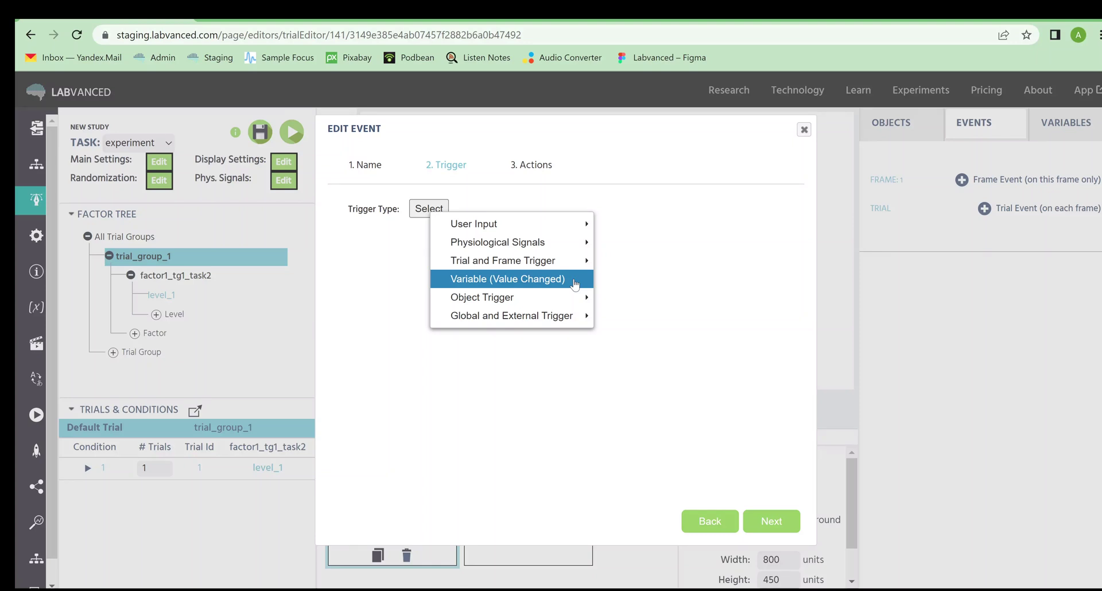
pyautogui.moveTo(583, 302)
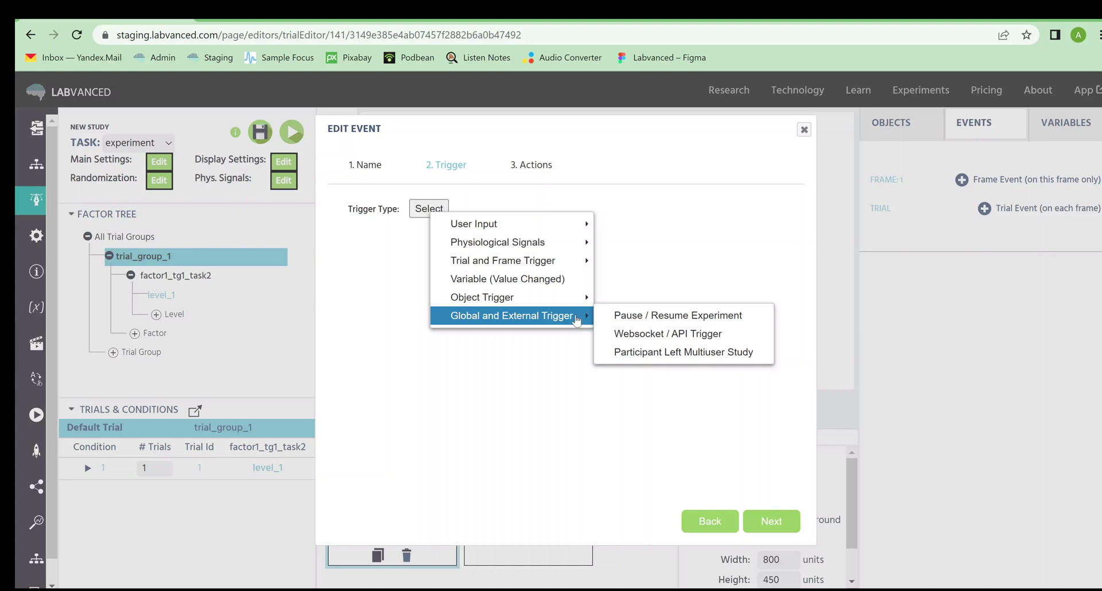
pyautogui.moveTo(563, 264)
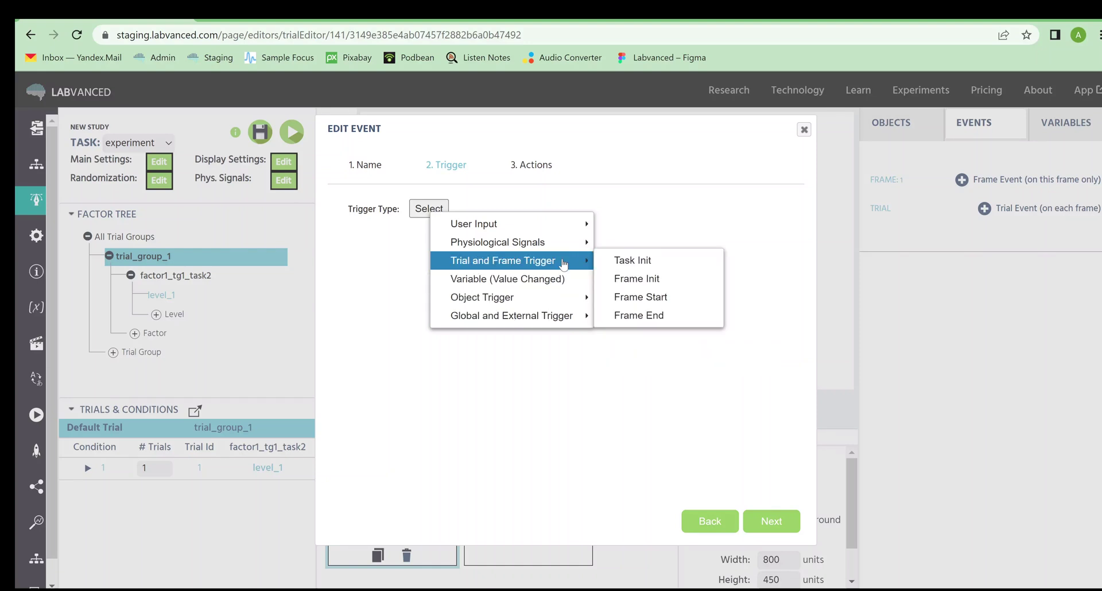
pyautogui.moveTo(566, 232)
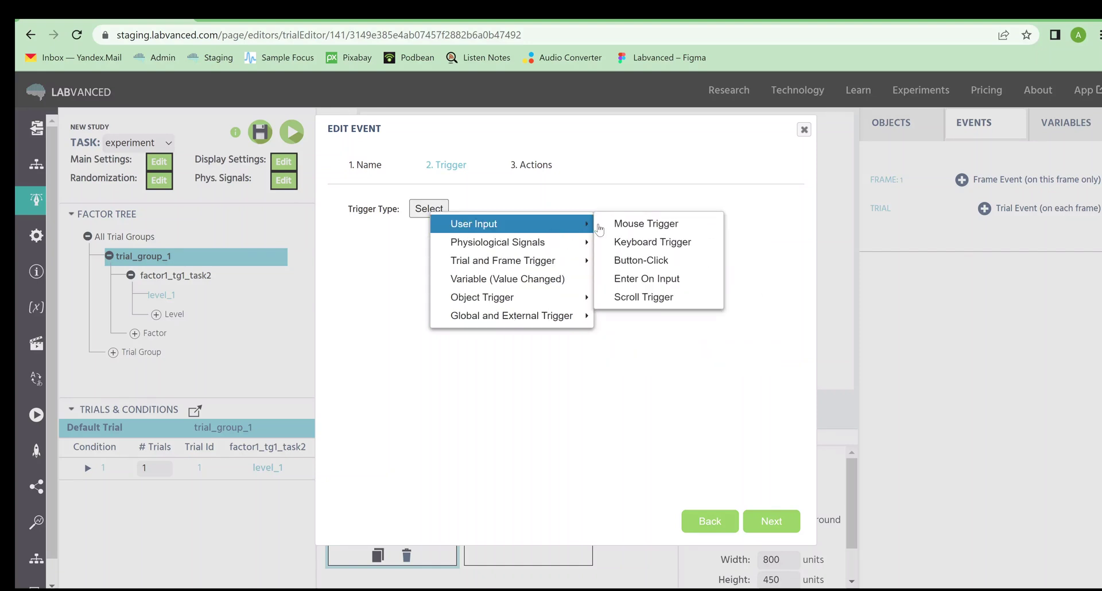
# Step: Set event_1's trigger to a Keyboard Press Key on the Space key
pyautogui.click(698, 244)
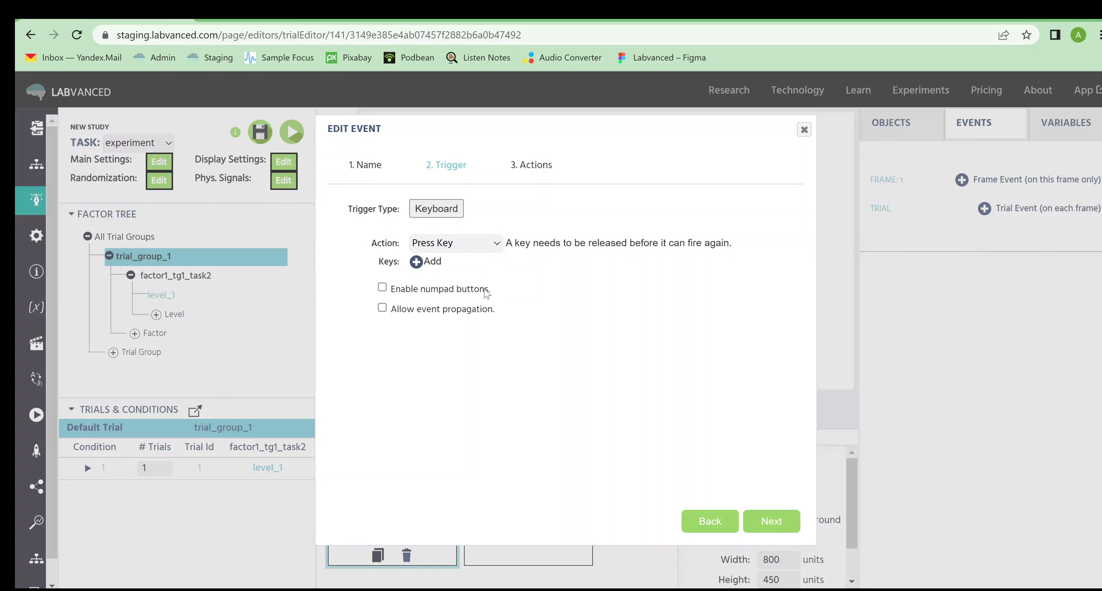
pyautogui.click(482, 247)
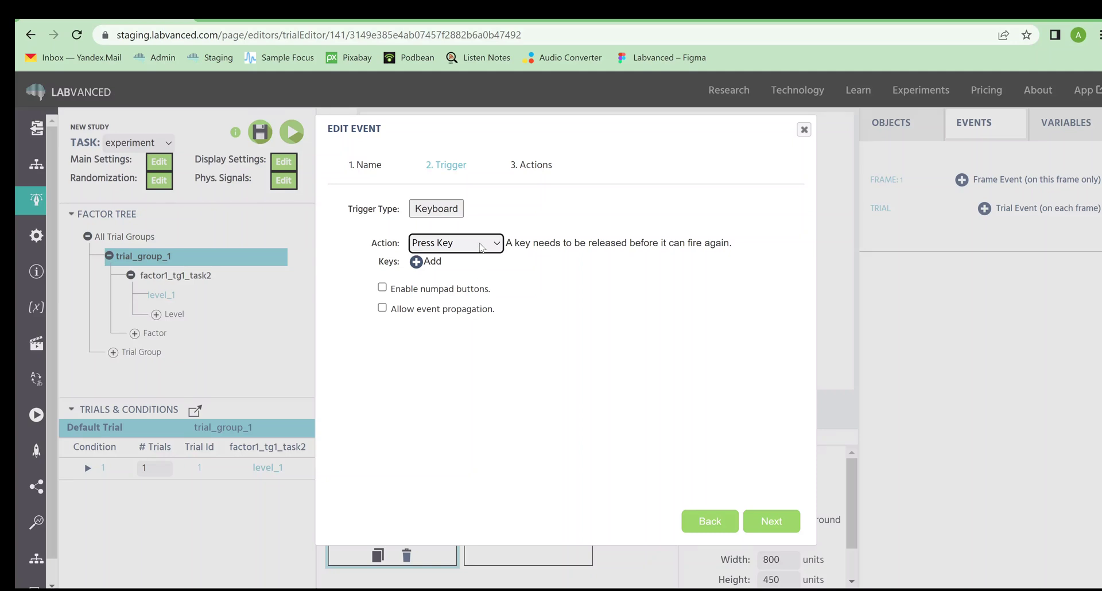
pyautogui.click(428, 262)
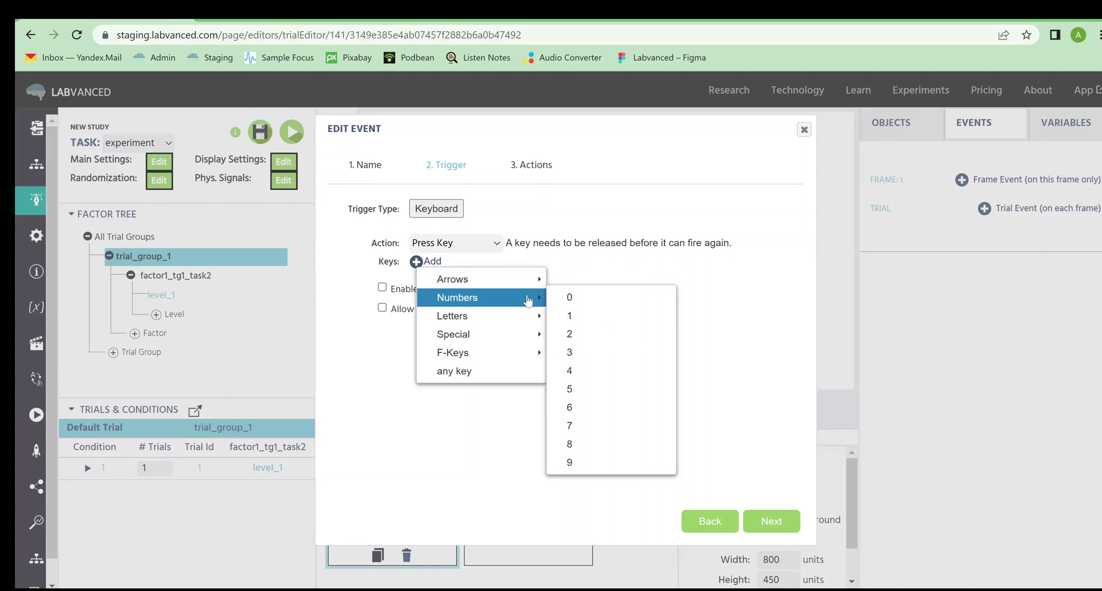
pyautogui.moveTo(521, 304)
pyautogui.moveTo(526, 366)
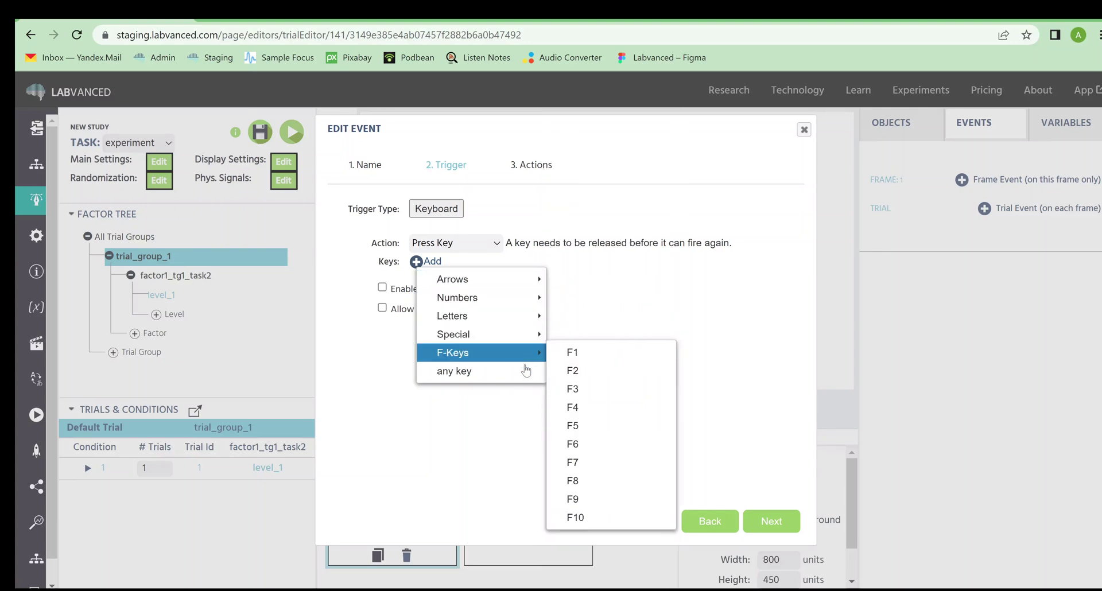
pyautogui.moveTo(532, 335)
pyautogui.click(580, 335)
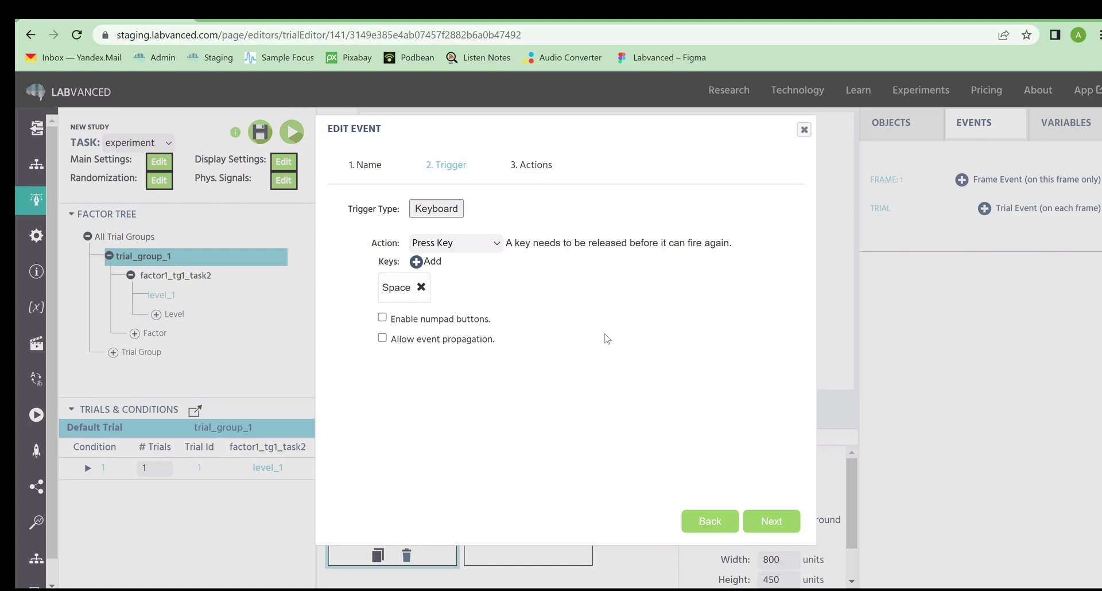
# Step: Go to the actions step and browse the Variable, Array, Data Frame and Jump action submenus
pyautogui.click(771, 521)
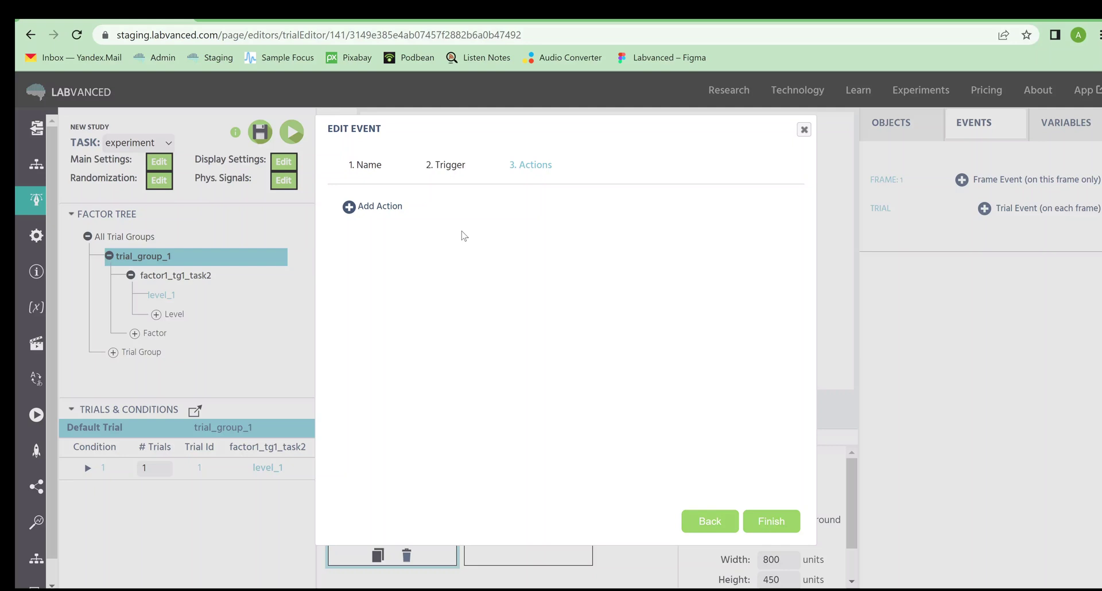
pyautogui.click(389, 211)
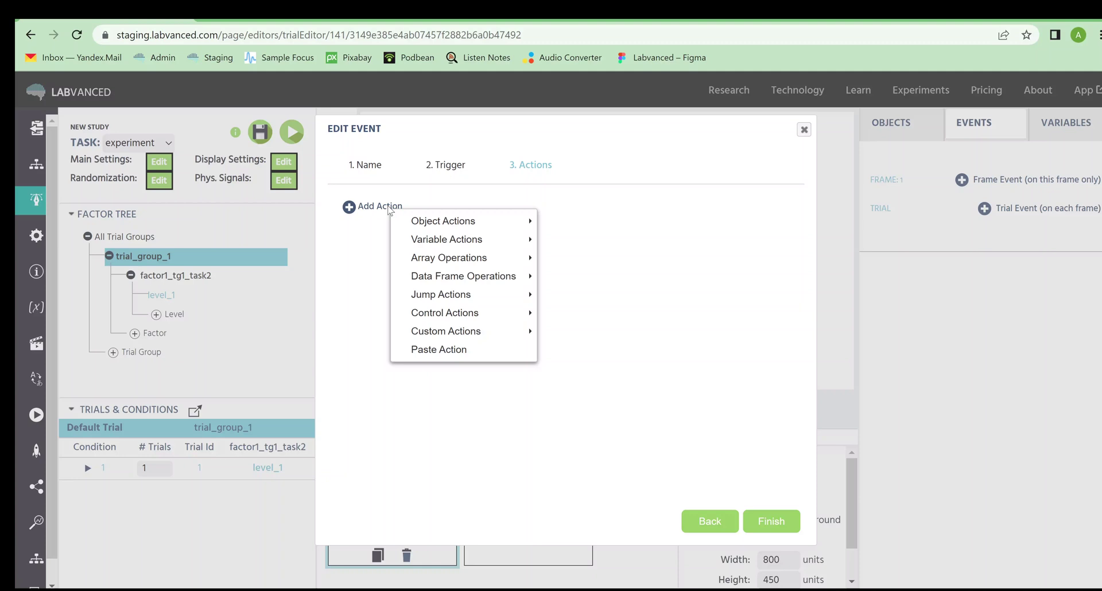
pyautogui.moveTo(487, 219)
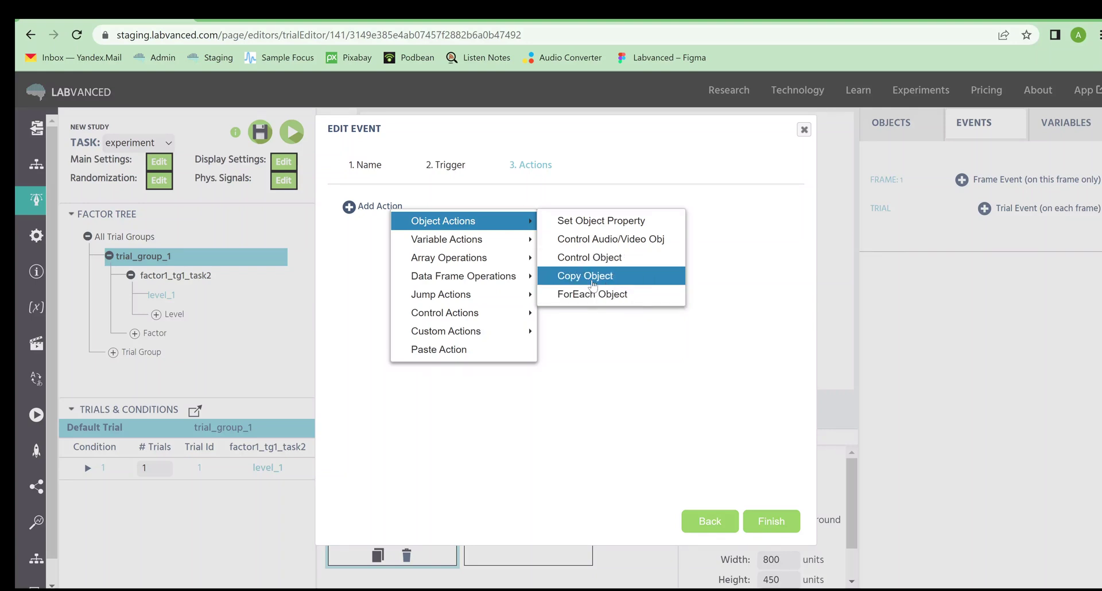
pyautogui.moveTo(501, 245)
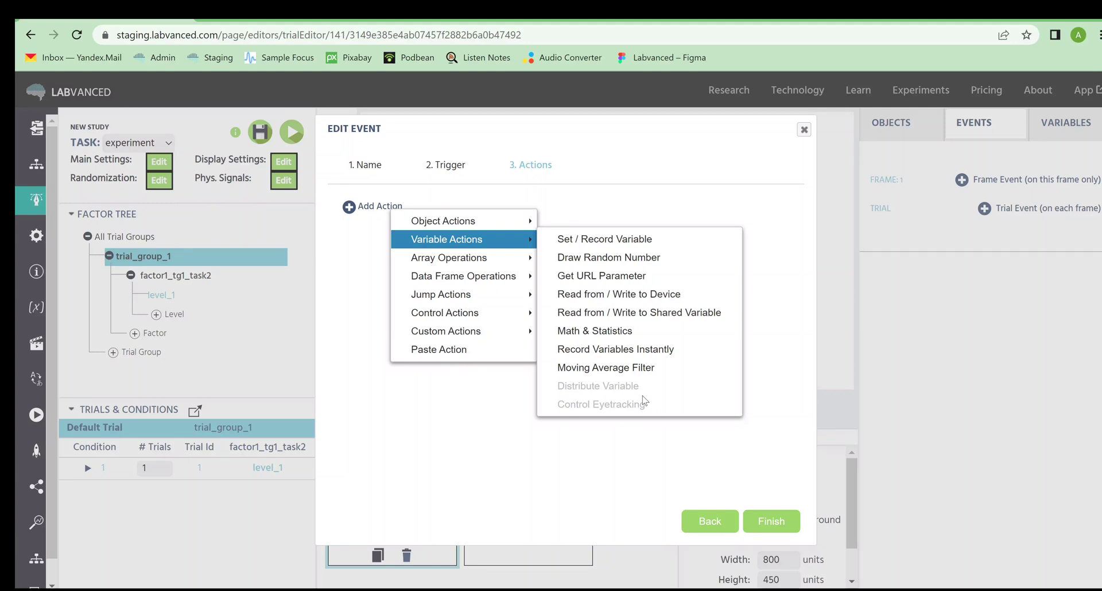
pyautogui.moveTo(479, 259)
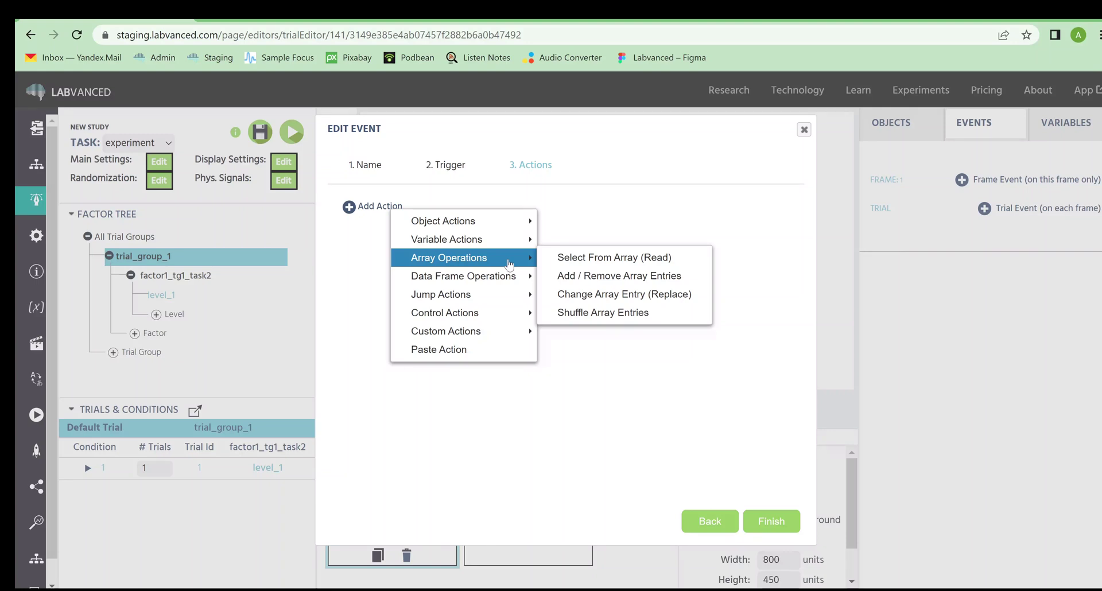
pyautogui.moveTo(513, 282)
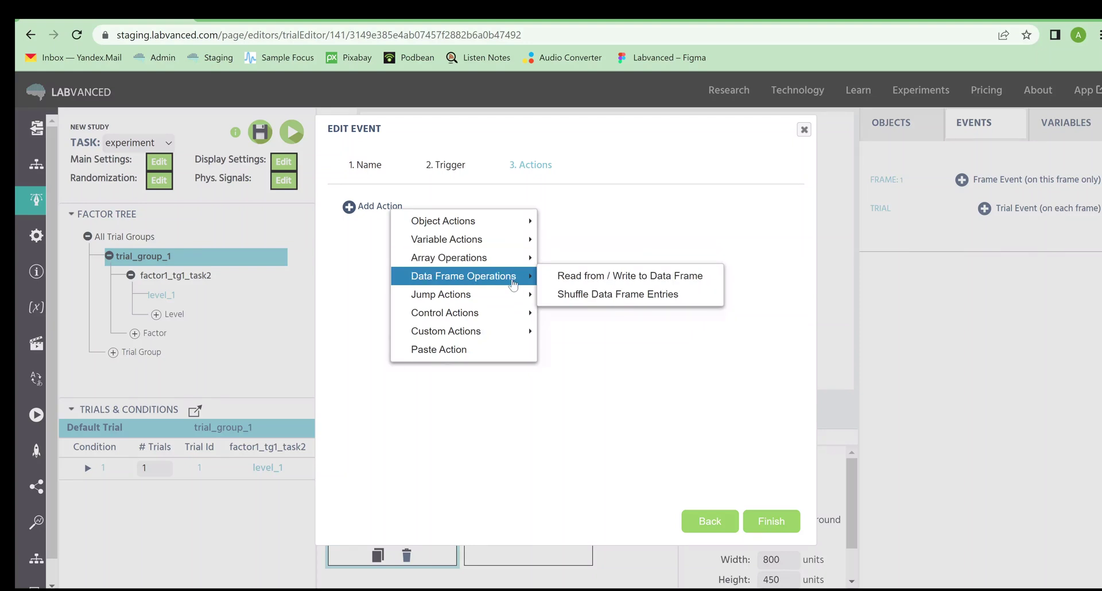
pyautogui.moveTo(509, 300)
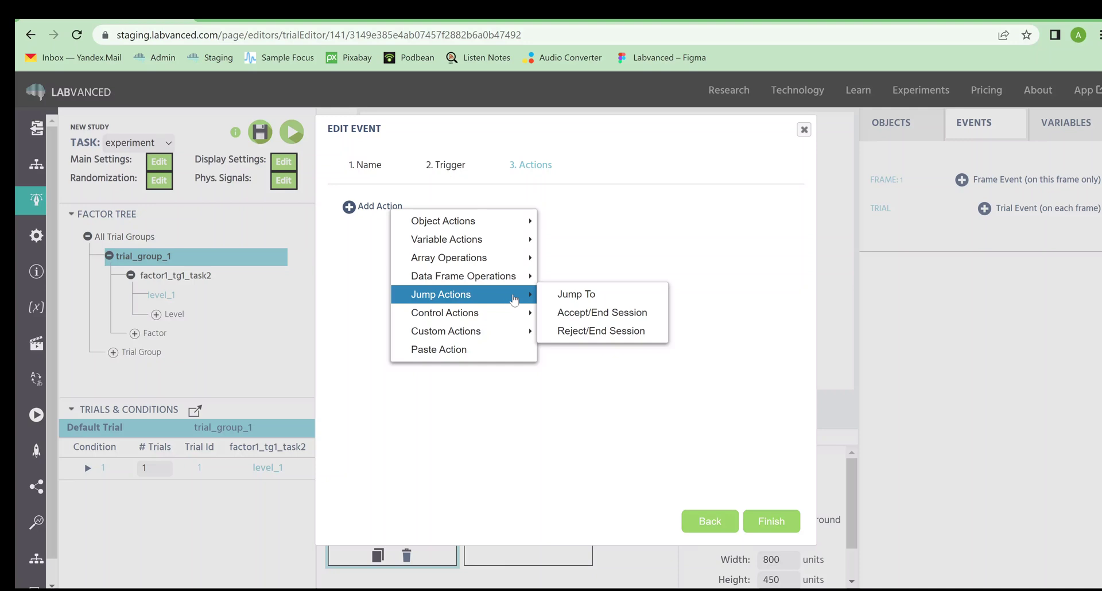
# Step: Add a Jump To action to event_1, then browse the Control Actions list
pyautogui.click(620, 295)
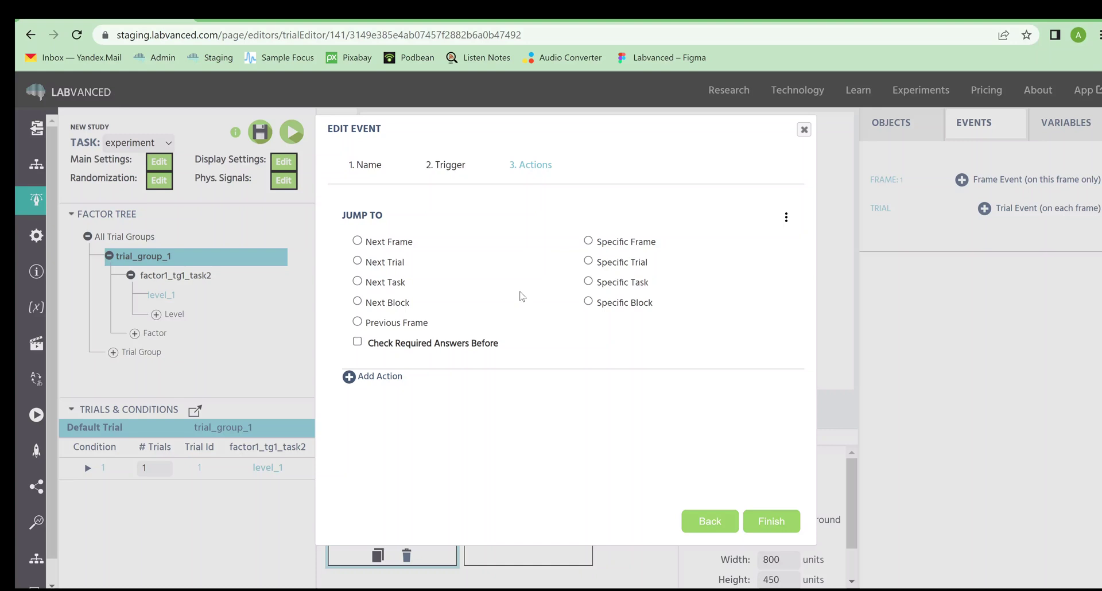
pyautogui.click(363, 380)
pyautogui.moveTo(462, 493)
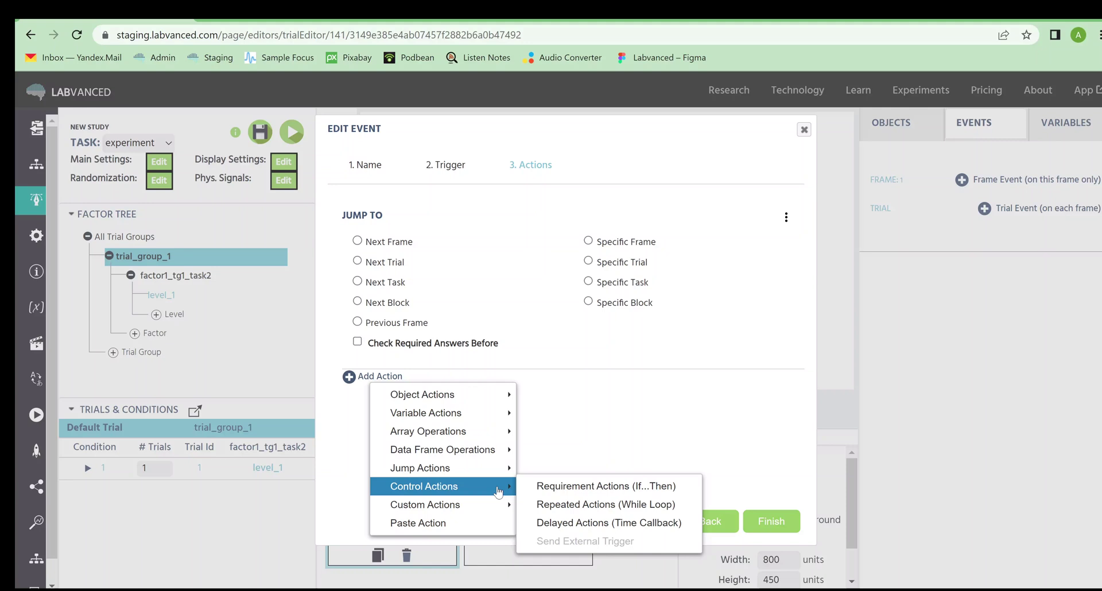
# Step: Add an If...Then block with three AND requirements plus an OR group holding two requirements
pyautogui.click(574, 486)
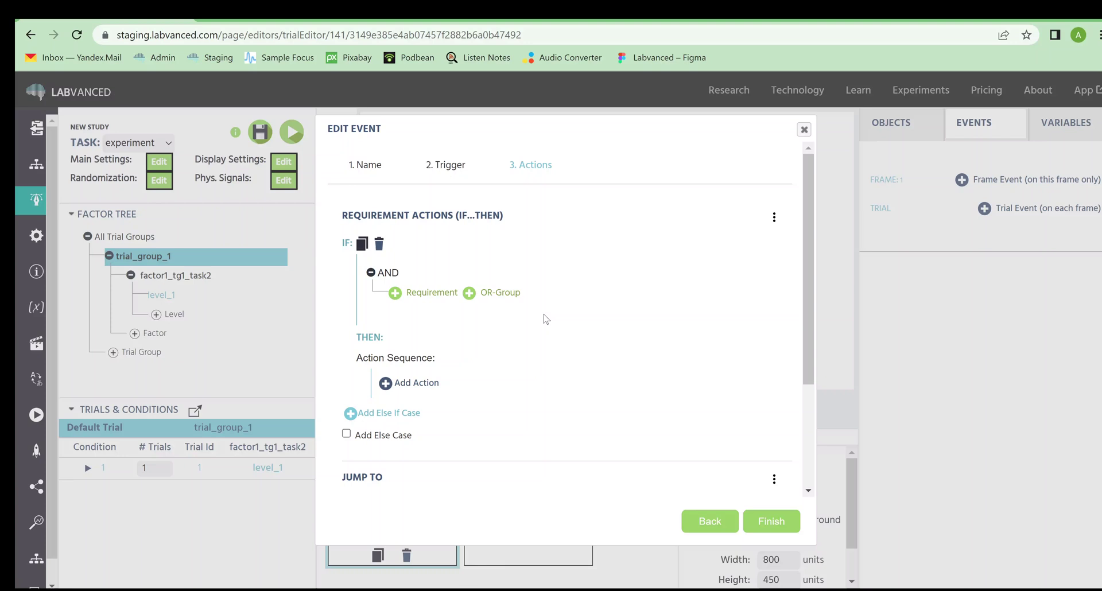
pyautogui.click(418, 297)
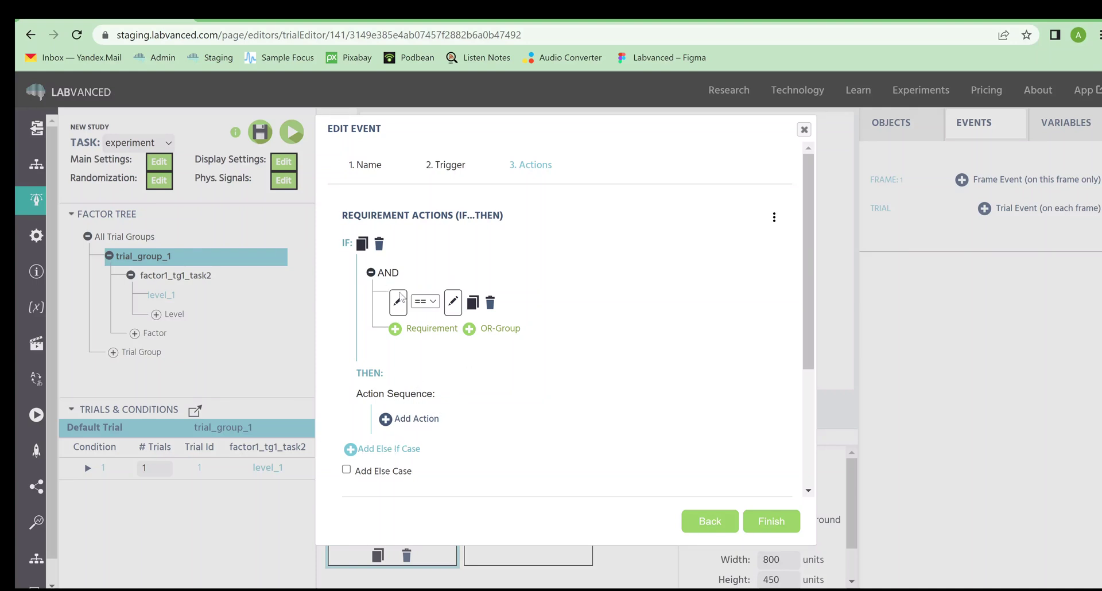
pyautogui.click(492, 331)
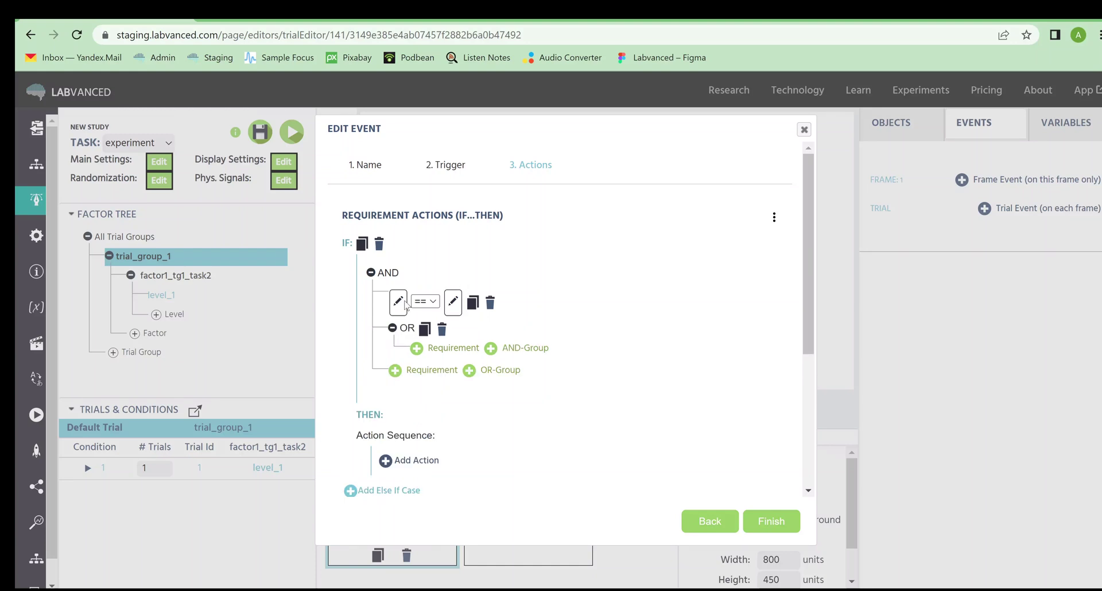
pyautogui.click(435, 370)
pyautogui.click(435, 406)
pyautogui.scroll(-1, 393, 347)
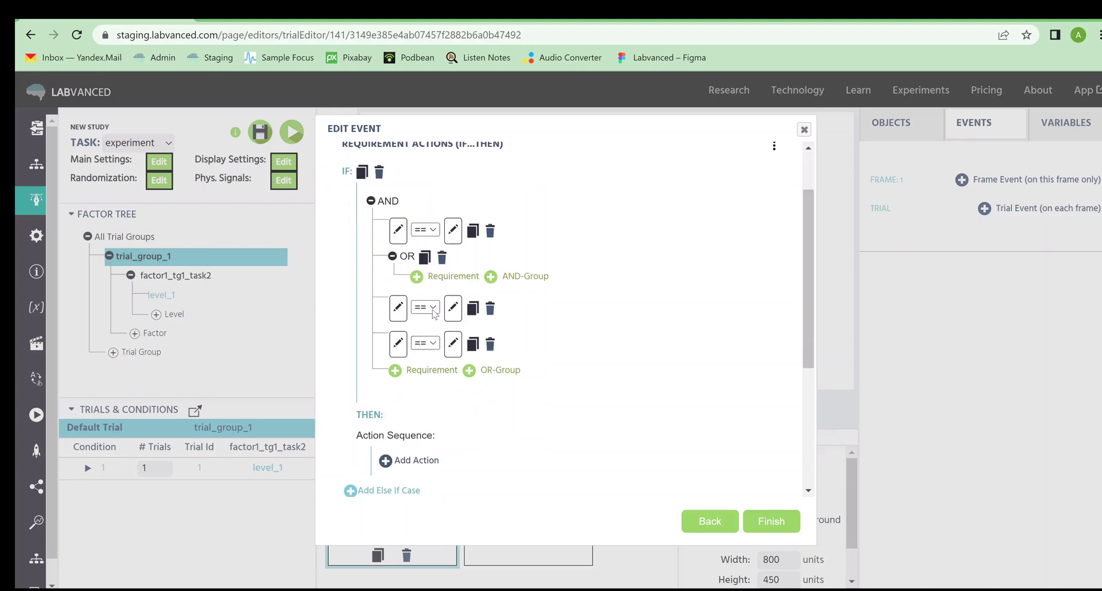
pyautogui.click(429, 276)
pyautogui.click(436, 313)
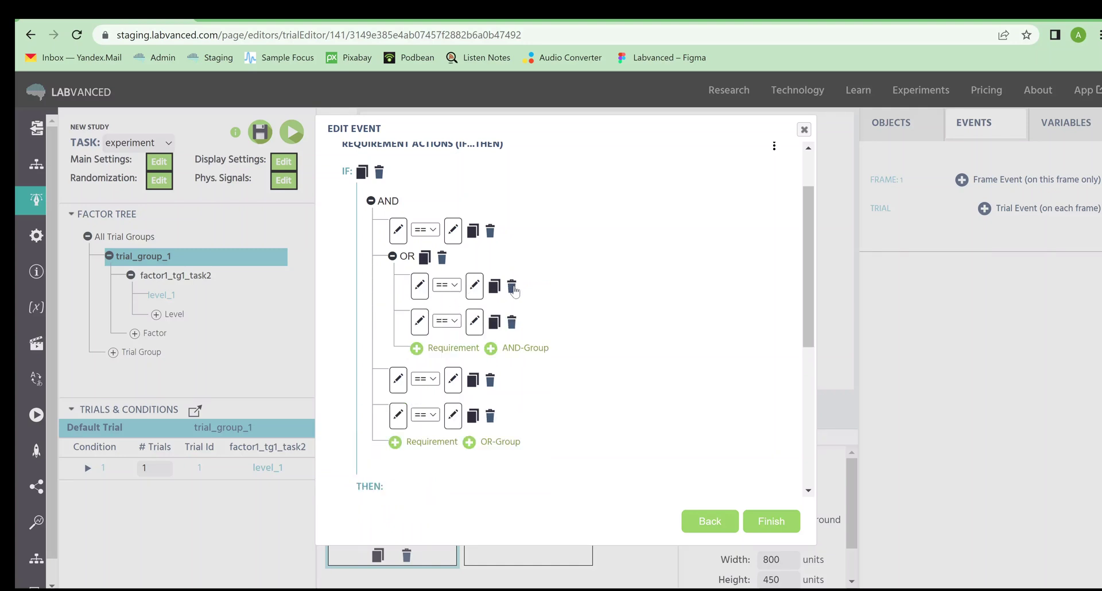
pyautogui.scroll(-5, 528, 297)
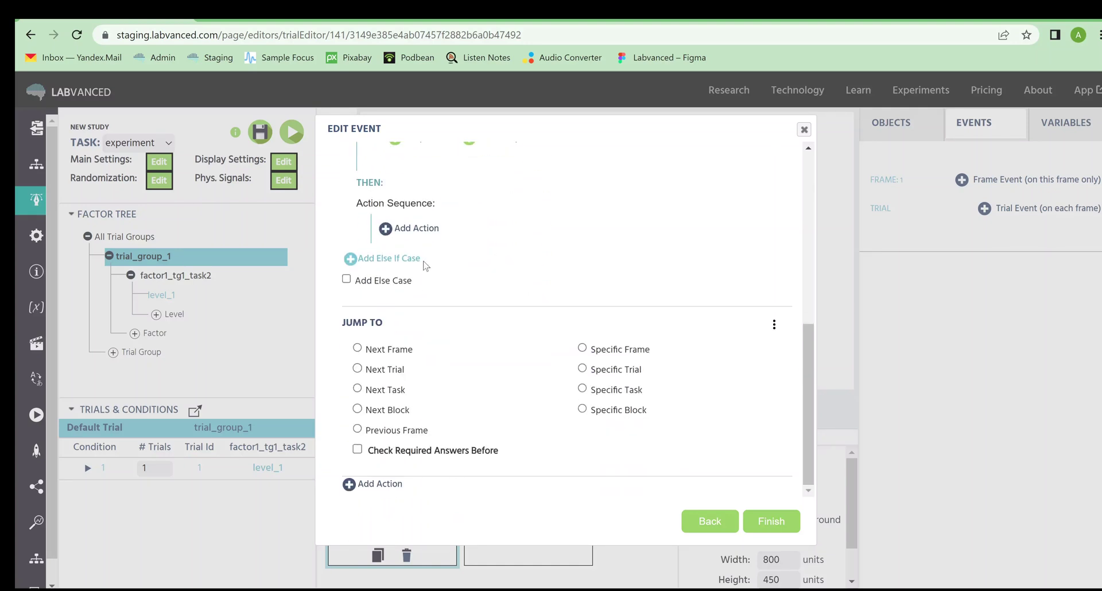
pyautogui.click(409, 230)
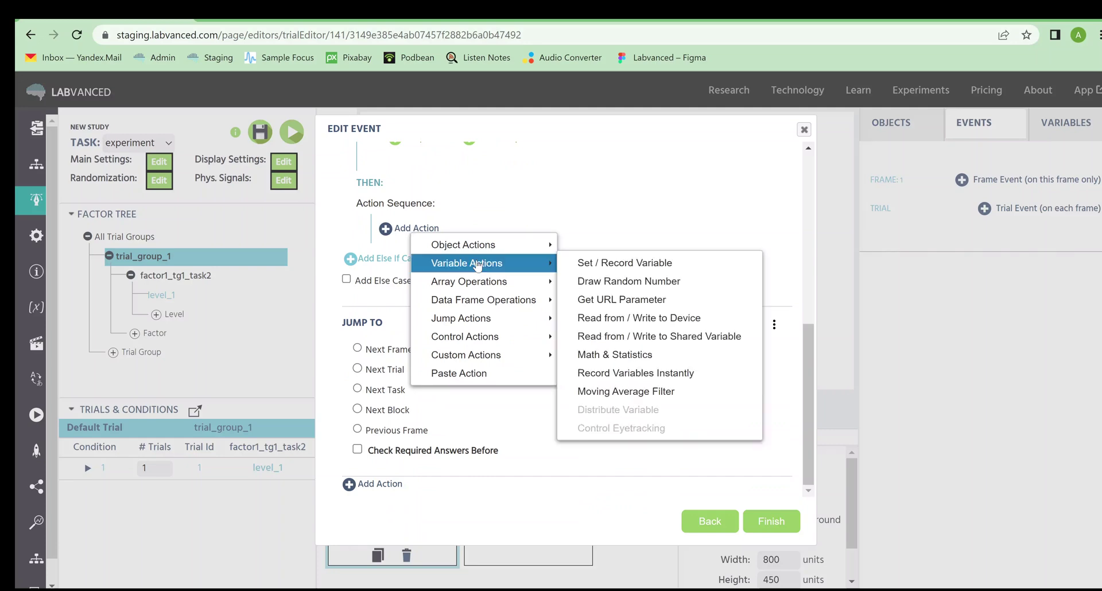
pyautogui.moveTo(552, 350)
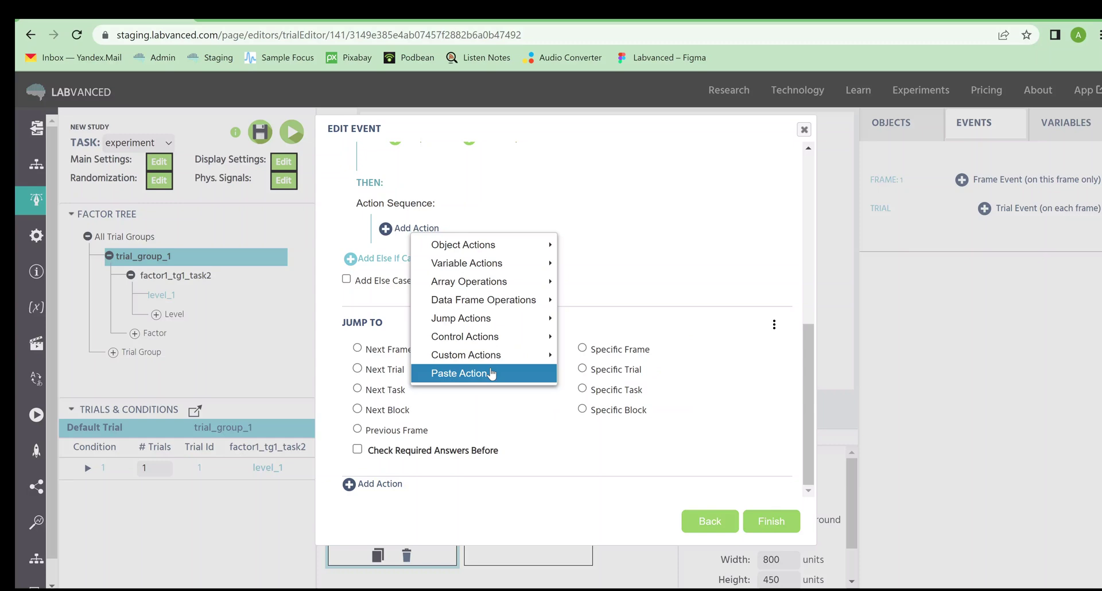
pyautogui.click(615, 294)
pyautogui.scroll(5, 615, 294)
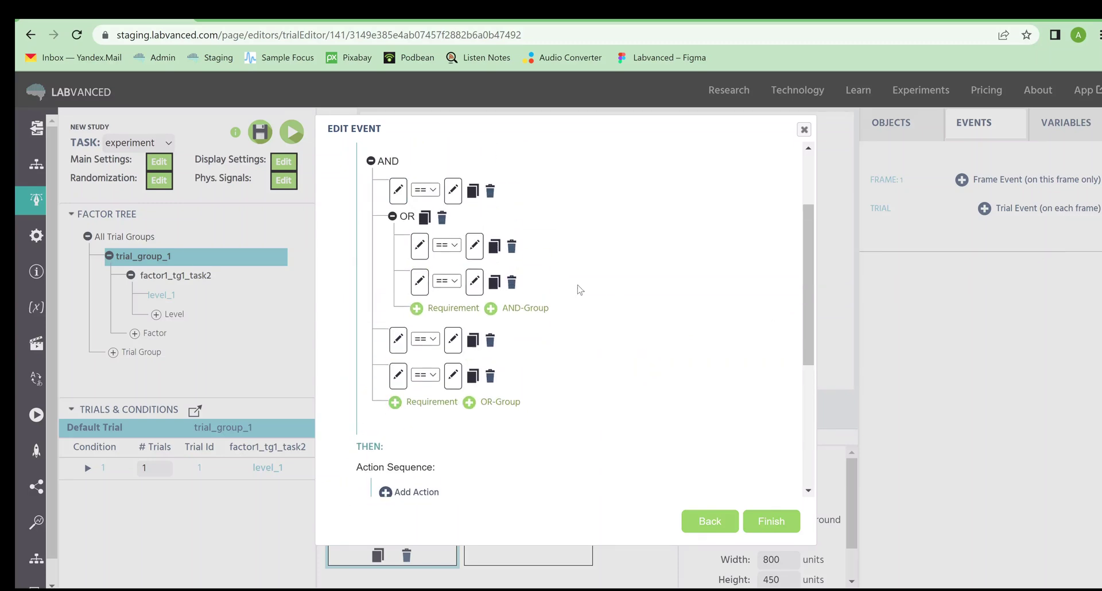
pyautogui.scroll(2, 460, 301)
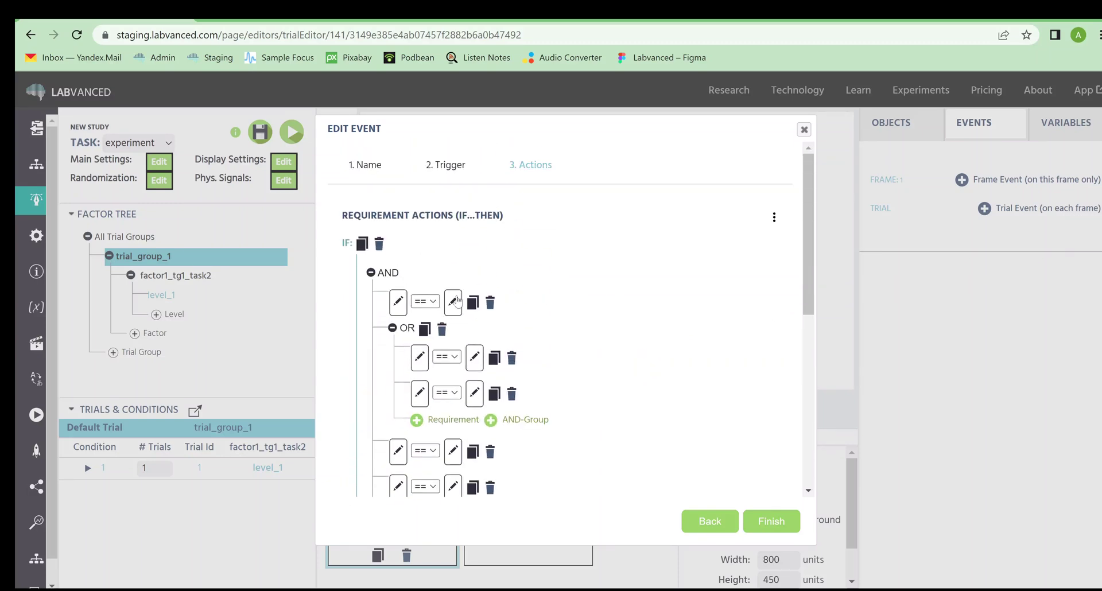
pyautogui.click(774, 219)
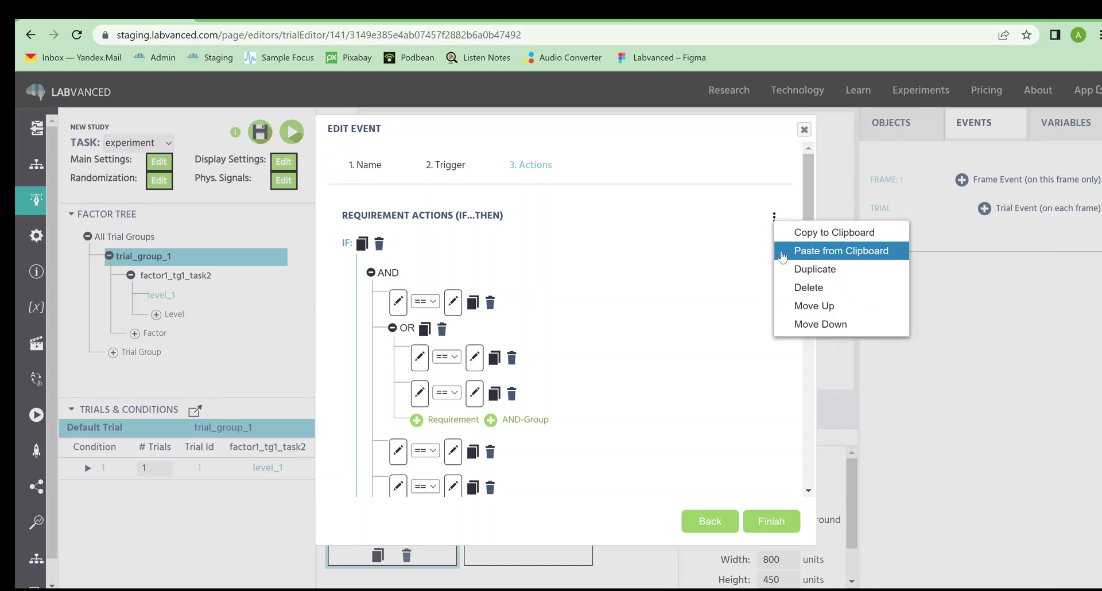
pyautogui.click(714, 211)
pyautogui.scroll(-5, 656, 297)
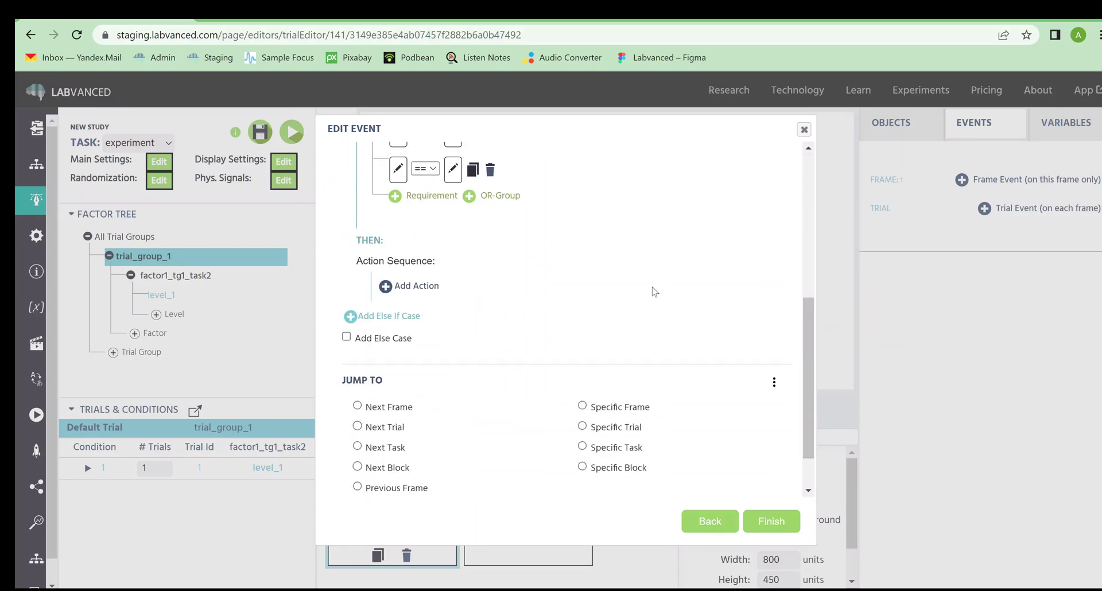
# Step: Finish and save event_1 so it appears in the instructions frame's event list
pyautogui.click(768, 525)
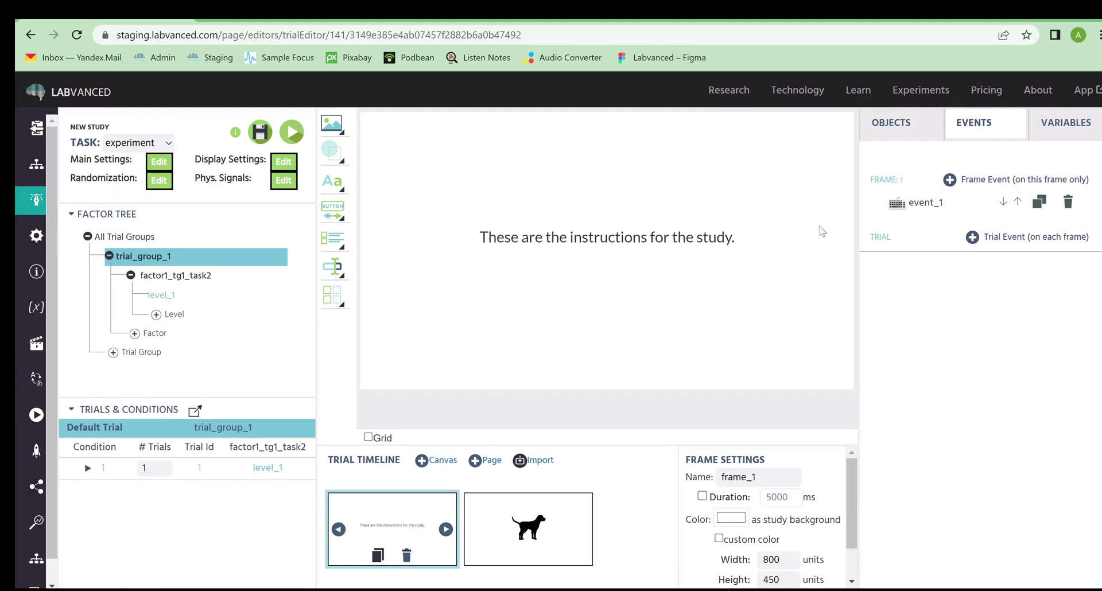